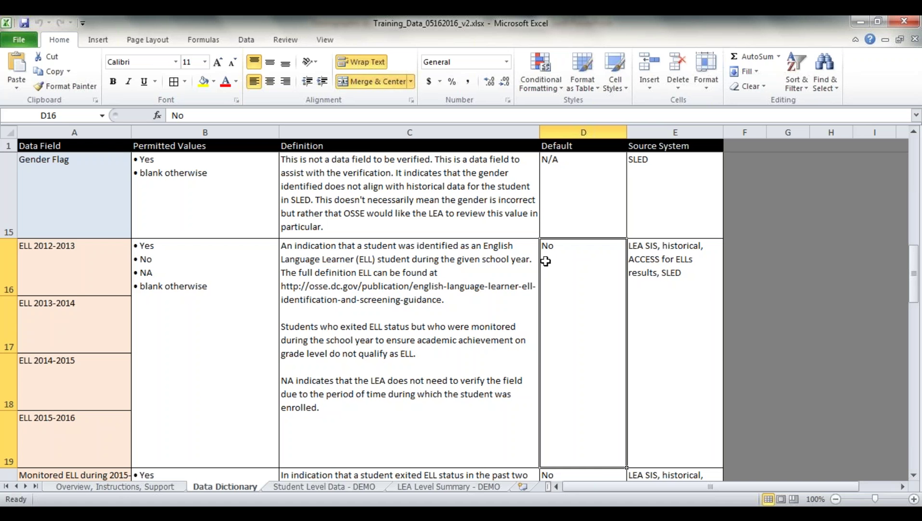
- Go back up the Data Dictionary from the ELL fields to review the definitions of the first fields
{"action": "key", "text": "Up"}
{"action": "key", "text": "Up"}
{"action": "key", "text": "Up"}
{"action": "key", "text": "Up"}
{"action": "key", "text": "Up"}
{"action": "key", "text": "Up"}
{"action": "key", "text": "Up"}
{"action": "key", "text": "Up"}
{"action": "key", "text": "Up"}
{"action": "key", "text": "Up"}
{"action": "key", "text": "Up"}
{"action": "key", "text": "Up"}
{"action": "key", "text": "Up"}
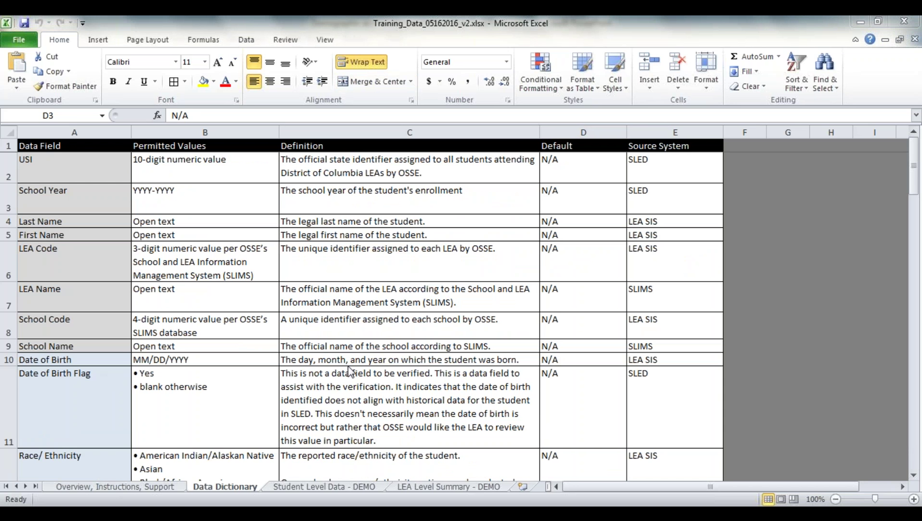
- Open the LEA Level Summary - DEMO sheet and examine the 2015-16 enrollment audit rates for the Female and Hispanic/Latino subgroups
{"action": "key", "text": "ctrl+Page_Down"}
{"action": "key", "text": "ctrl+Page_Down"}
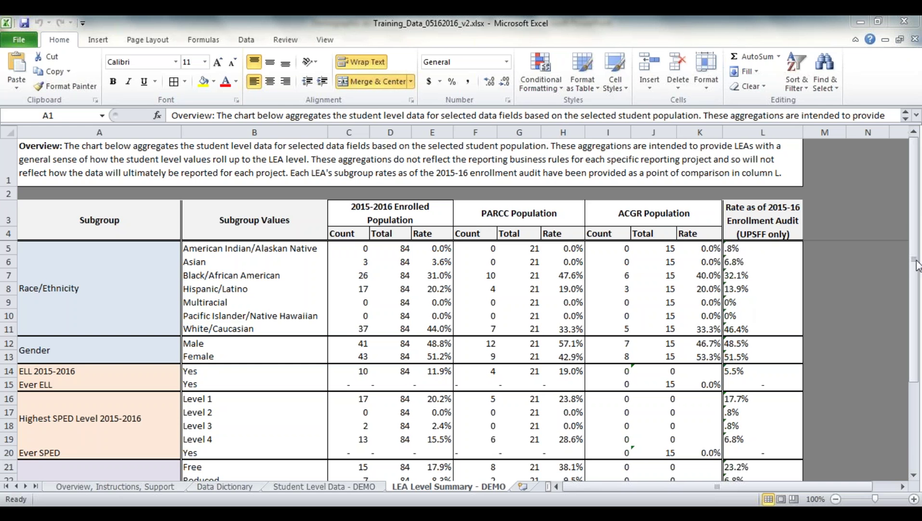
{"action": "left_click", "coordinate": [742, 357]}
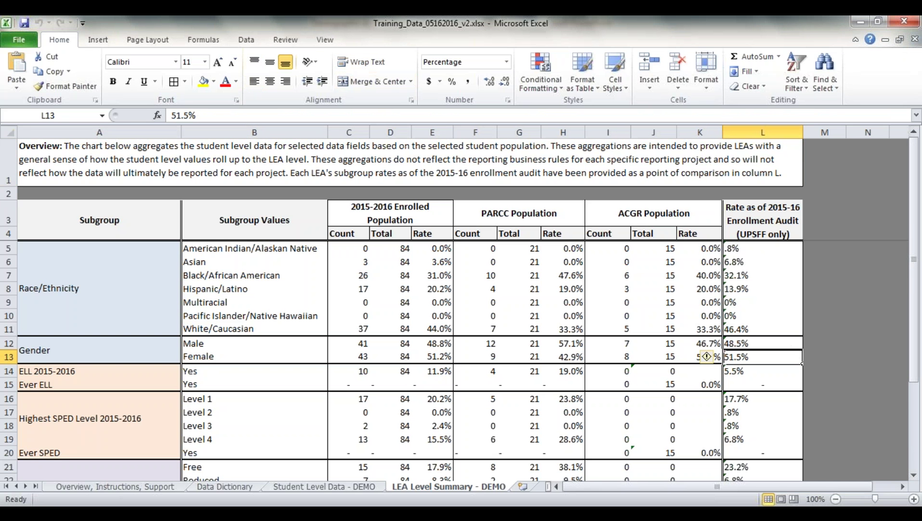
{"action": "left_click", "coordinate": [730, 286]}
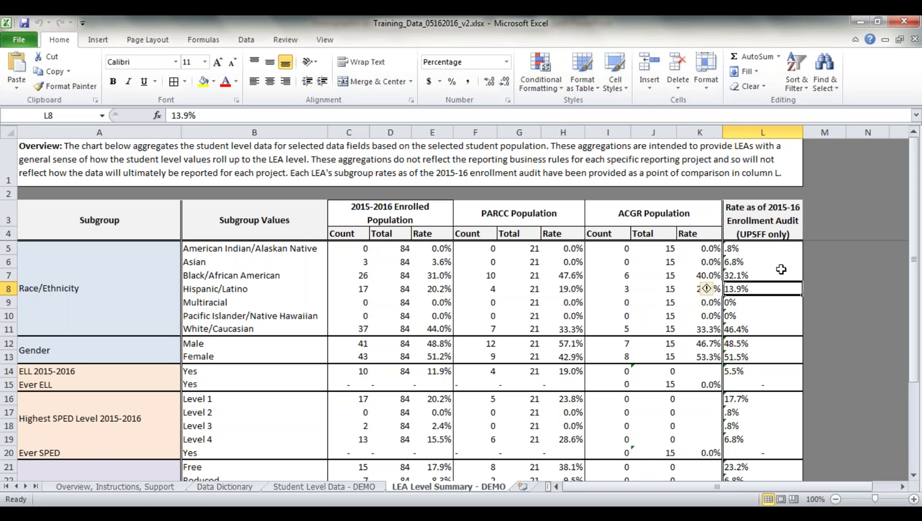
- Trace the Hispanic/Latino row back from its enrollment audit rate to its subgroup label
{"action": "key", "text": "Left"}
{"action": "key", "text": "Left"}
{"action": "key", "text": "Left"}
{"action": "key", "text": "Left"}
{"action": "key", "text": "Left"}
{"action": "key", "text": "Left"}
{"action": "key", "text": "Left"}
{"action": "key", "text": "Left"}
{"action": "key", "text": "Left"}
{"action": "key", "text": "Left"}
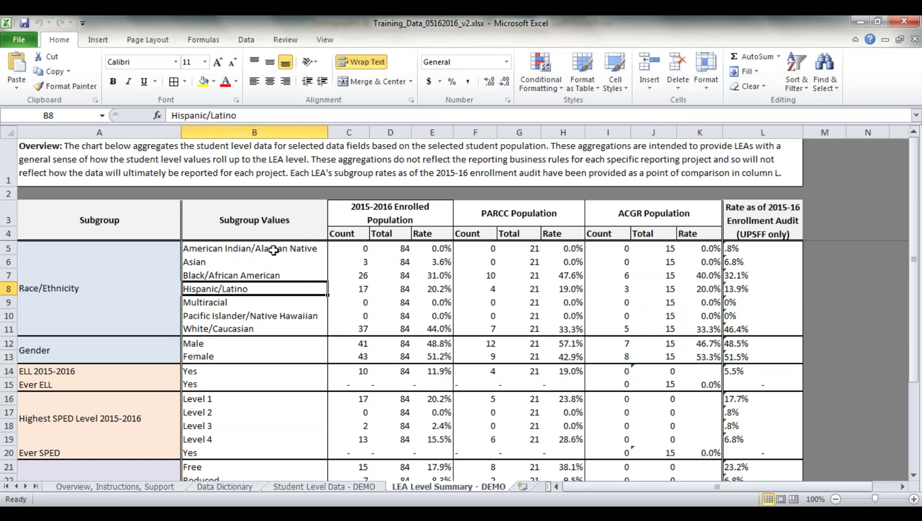
- Compare the Hispanic/Latino rates across the 2015-2016 enrolled, PARCC and ACGR populations
{"action": "key", "text": "Right"}
{"action": "key", "text": "Right"}
{"action": "key", "text": "Right"}
{"action": "key", "text": "Right"}
{"action": "key", "text": "Right"}
{"action": "key", "text": "Right"}
{"action": "key", "text": "Right"}
{"action": "key", "text": "Right"}
{"action": "key", "text": "Right"}
{"action": "key", "text": "Right"}
{"action": "key", "text": "Left"}
{"action": "key", "text": "Left"}
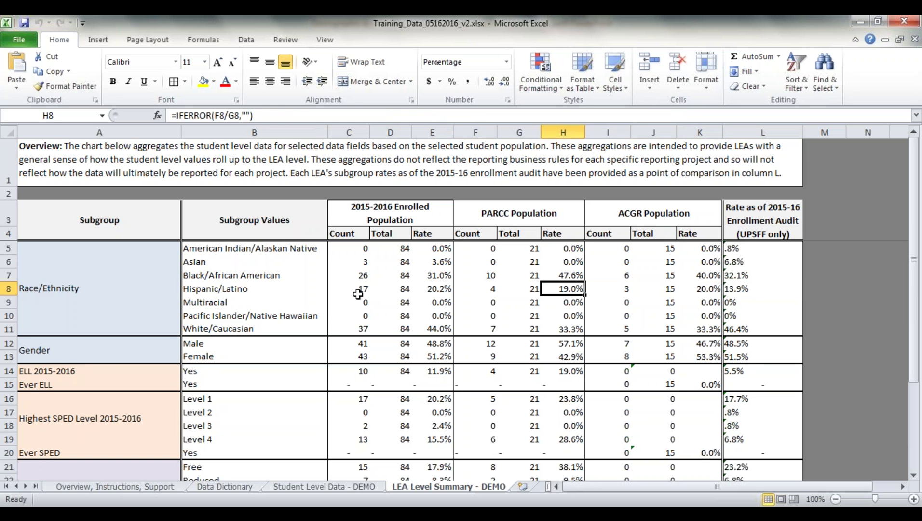
{"action": "key", "text": "Left"}
{"action": "key", "text": "Left"}
{"action": "key", "text": "Left"}
{"action": "key", "text": "Left"}
{"action": "key", "text": "Left"}
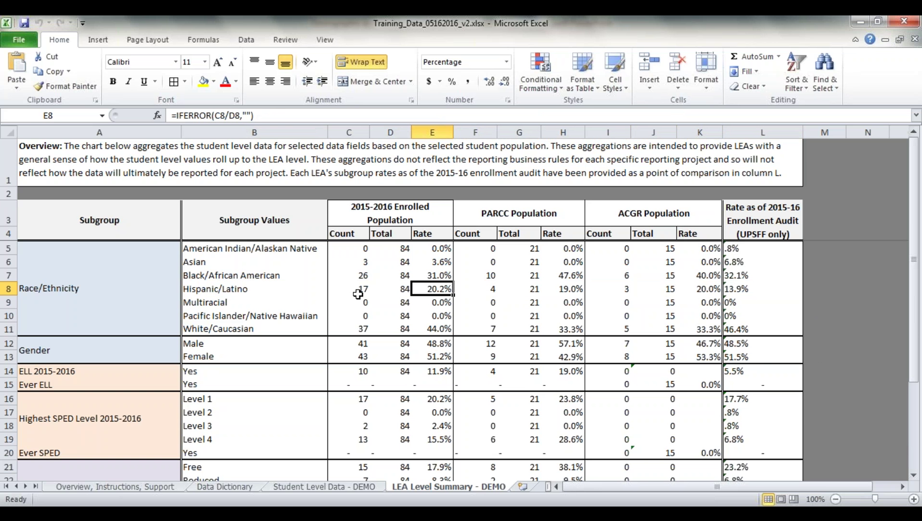
{"action": "key", "text": "Right"}
{"action": "key", "text": "Right"}
{"action": "key", "text": "Right"}
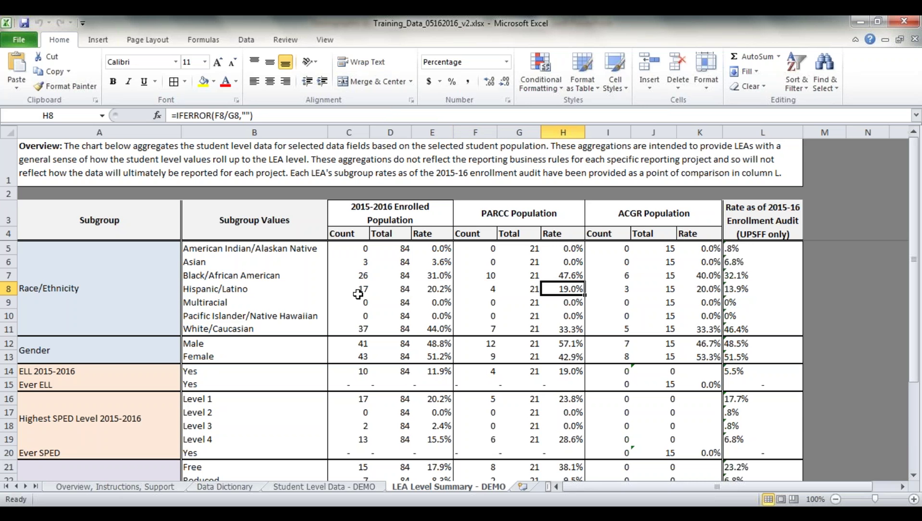
{"action": "key", "text": "Right"}
{"action": "key", "text": "Right"}
{"action": "key", "text": "Right"}
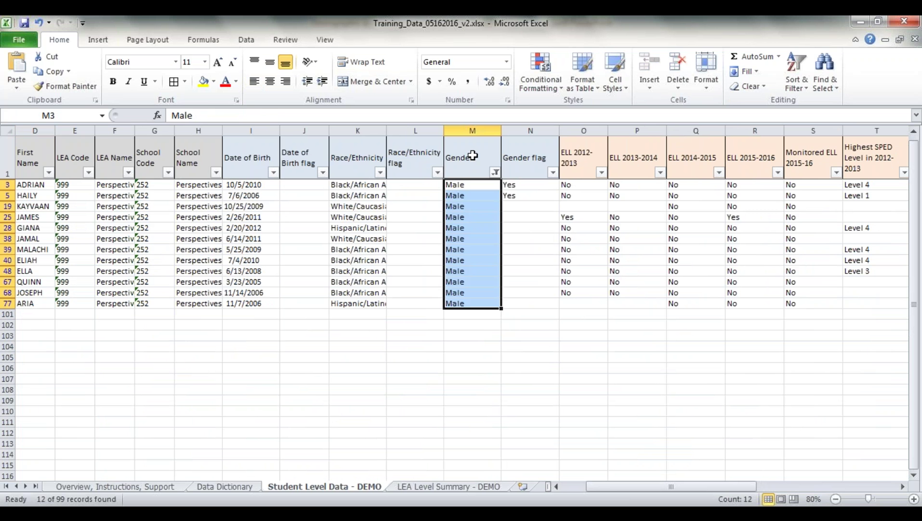
- Examine the Gender, Gender flag and name values of the two gender-flagged students in rows 3 and 5
{"action": "left_click", "coordinate": [472, 155]}
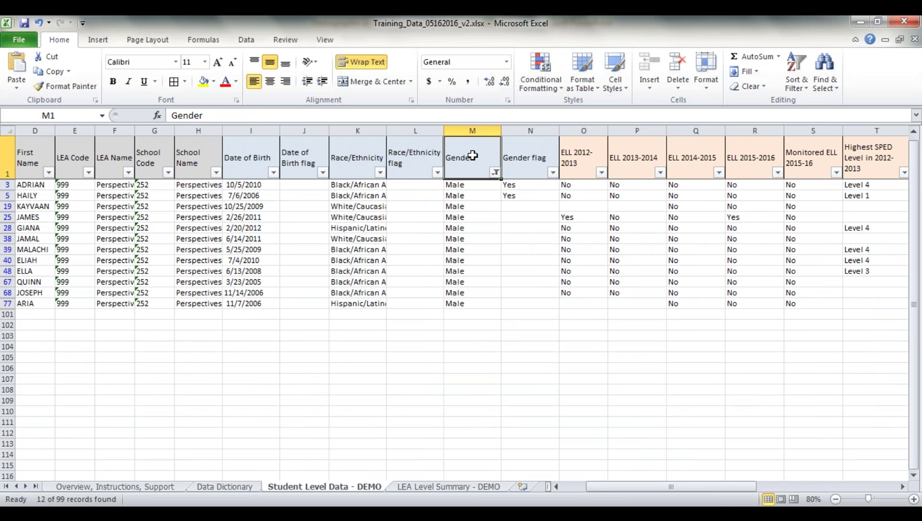
{"action": "key", "text": "Down"}
{"action": "key", "text": "Right"}
{"action": "key", "text": "Left"}
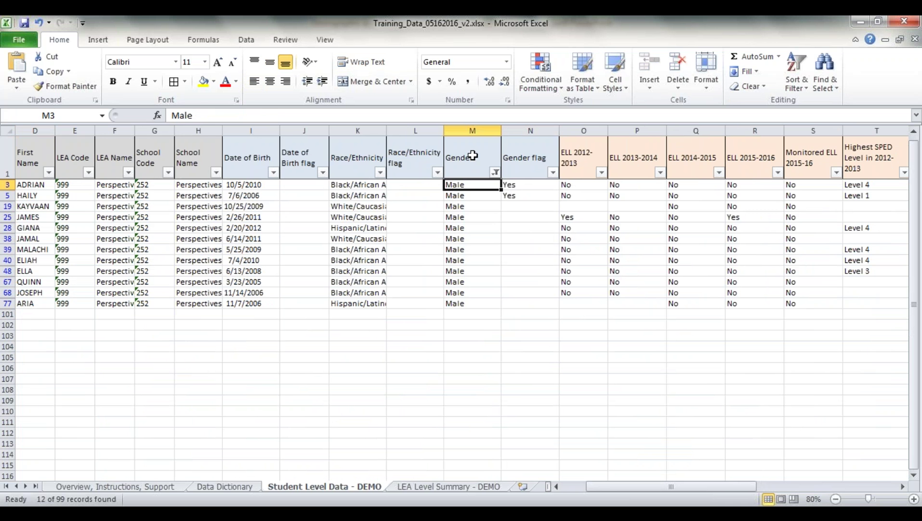
{"action": "key", "text": "Right"}
{"action": "key", "text": "Down"}
{"action": "key", "text": "Home"}
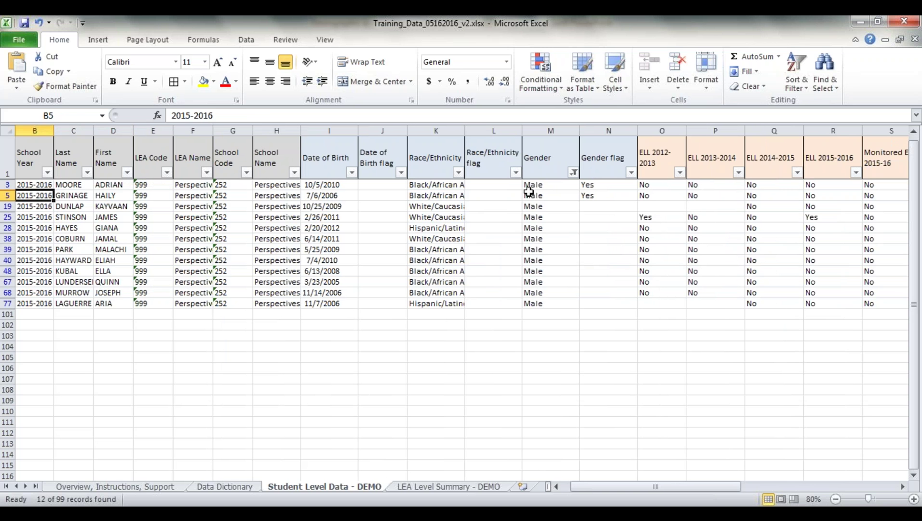
{"action": "key", "text": "Right"}
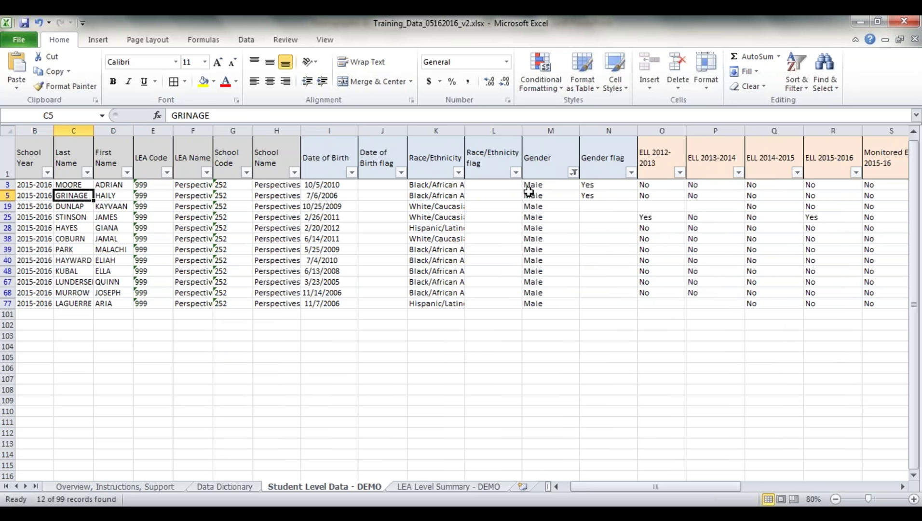
{"action": "key", "text": "Right"}
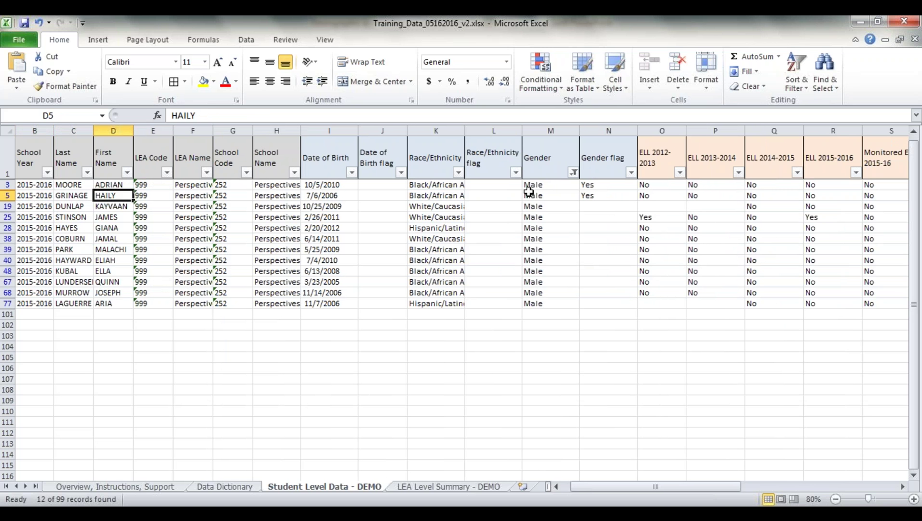
{"action": "key", "text": "Up"}
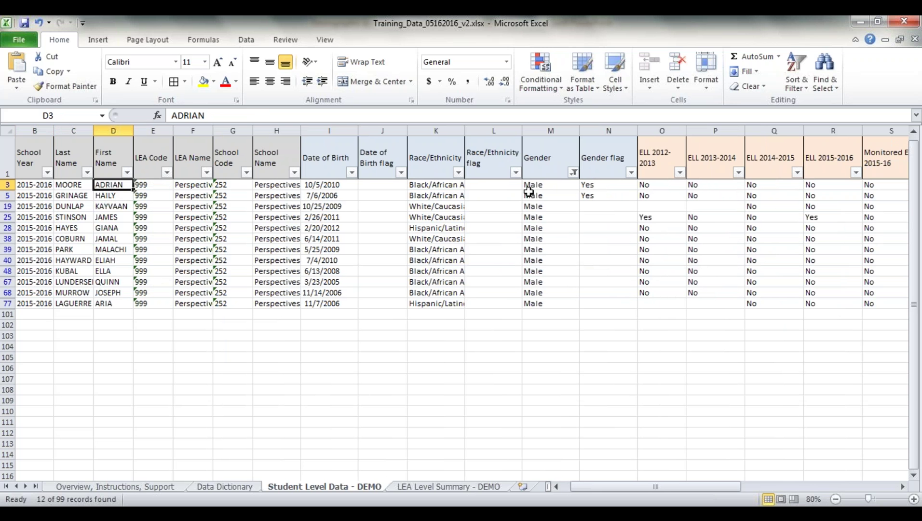
{"action": "key", "text": "Down"}
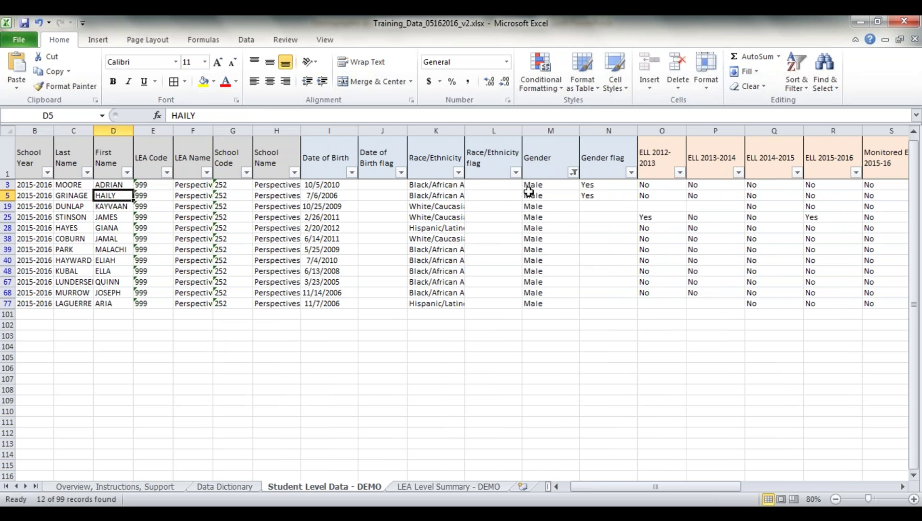
- Change the Gender of the two flagged students in rows 3 and 5 to Female
{"action": "left_click", "coordinate": [573, 191]}
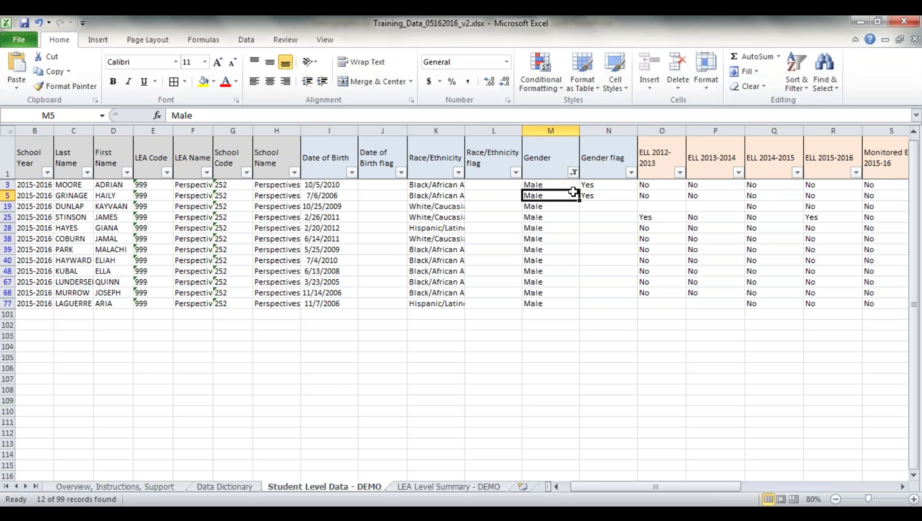
{"action": "type", "text": "Female"}
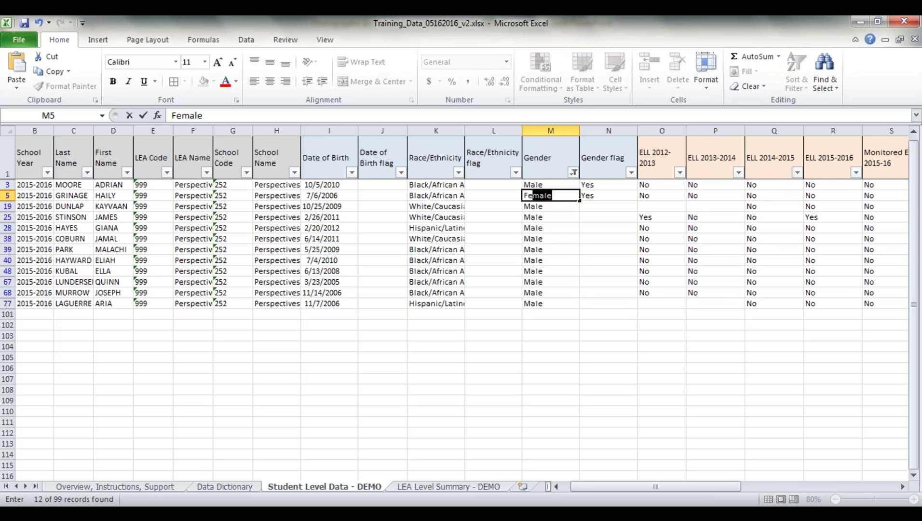
{"action": "key", "text": "ctrl+Return"}
{"action": "left_click", "coordinate": [550, 184]}
{"action": "type", "text": "Fe"}
{"action": "key", "text": "BackSpace"}
{"action": "type", "text": "emale"}
{"action": "key", "text": "Return"}
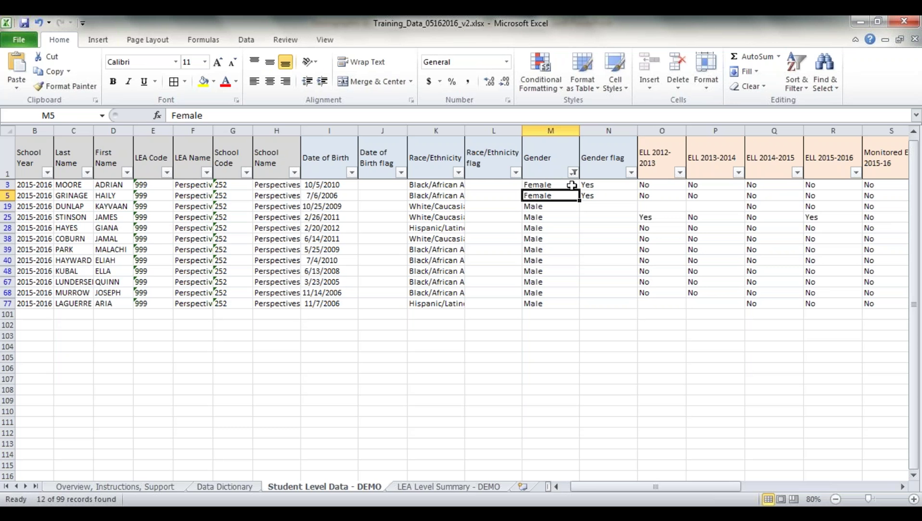
{"action": "left_click", "coordinate": [558, 148]}
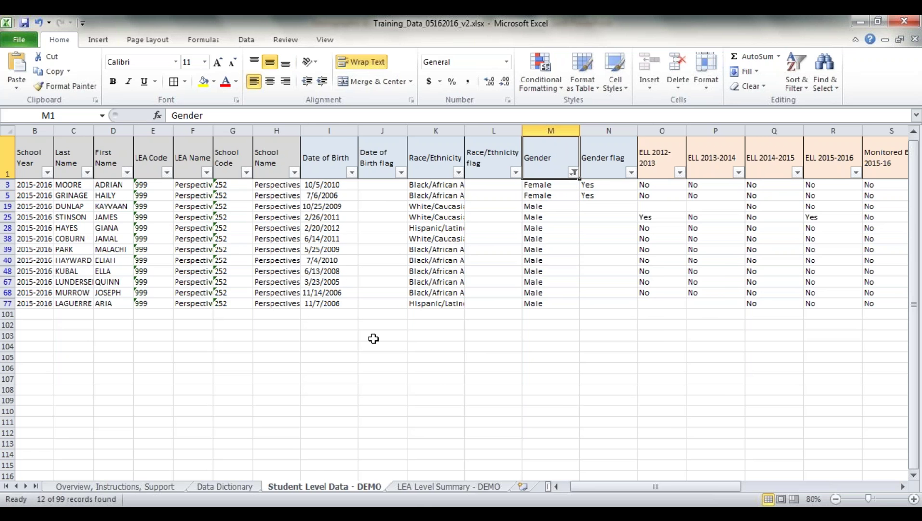
- Check the Male subgroup's PARCC count and rate against its enrollment audit rate on the LEA Level Summary - DEMO sheet
{"action": "left_click", "coordinate": [415, 486]}
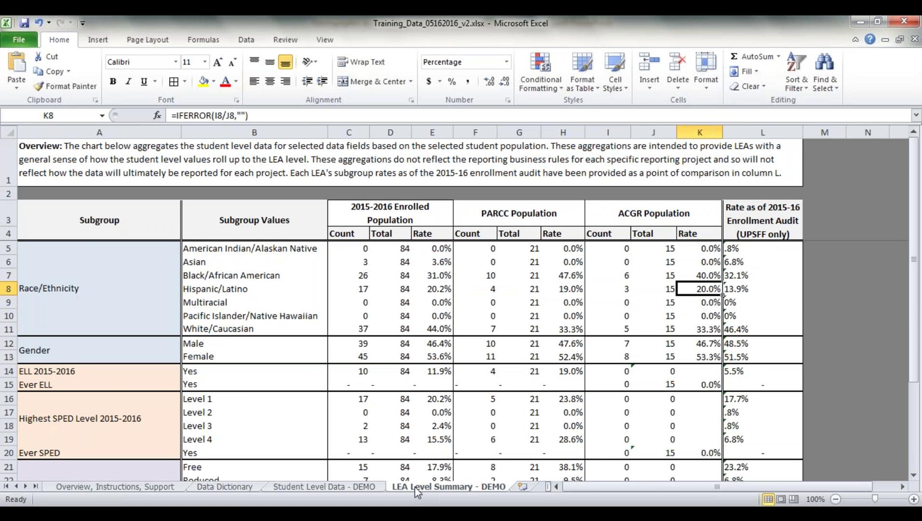
{"action": "left_click", "coordinate": [533, 345]}
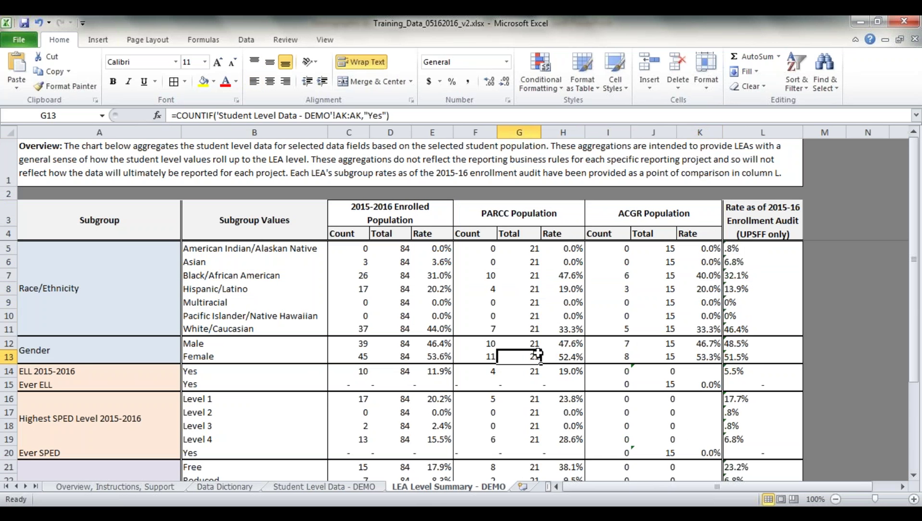
{"action": "key", "text": "Left"}
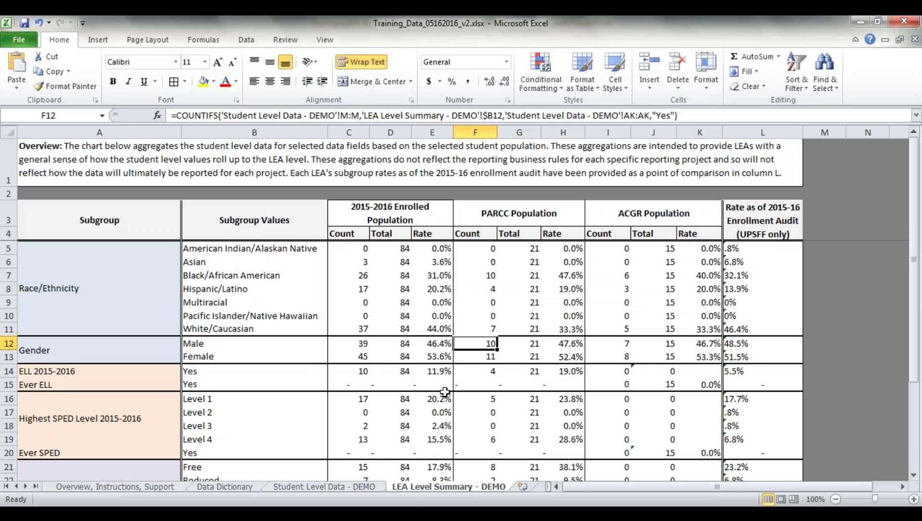
{"action": "key", "text": "Right"}
{"action": "key", "text": "Right"}
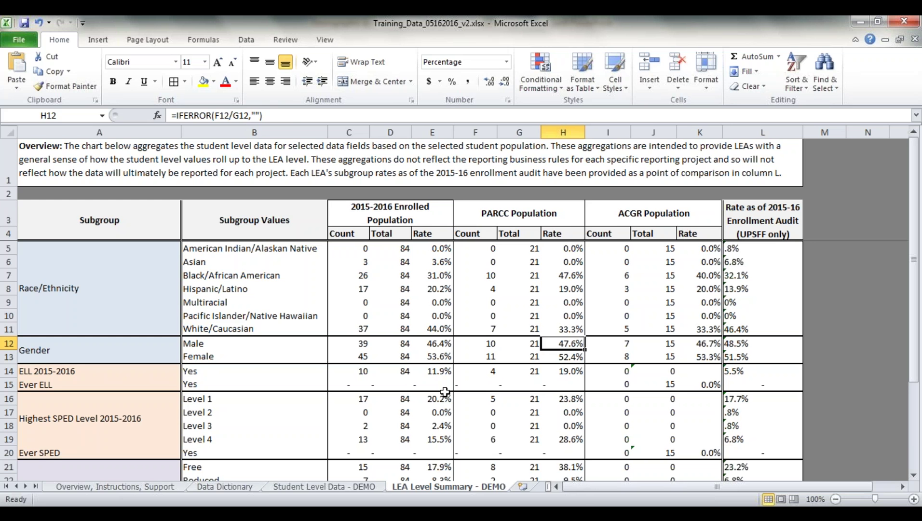
{"action": "key", "text": "Left"}
{"action": "key", "text": "Left"}
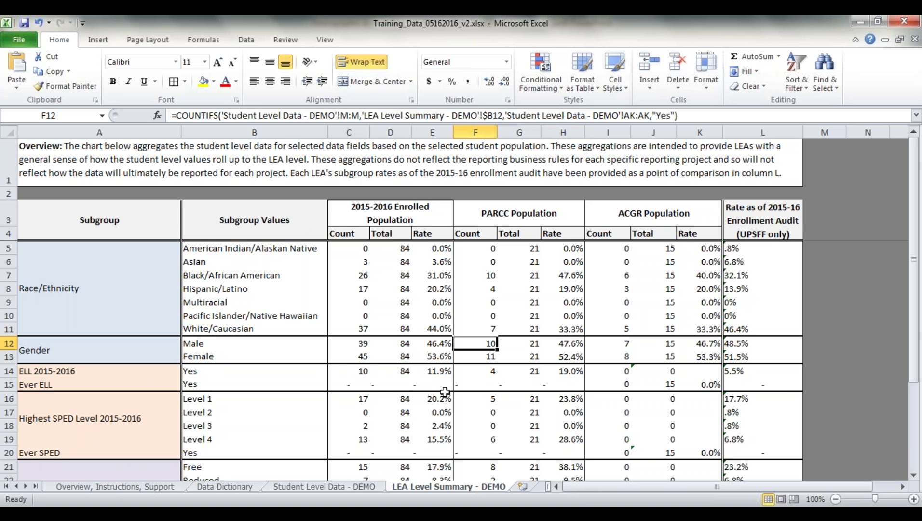
{"action": "key", "text": "Right"}
{"action": "key", "text": "Right"}
{"action": "key", "text": "Right"}
{"action": "key", "text": "Right"}
{"action": "key", "text": "Right"}
{"action": "key", "text": "Right"}
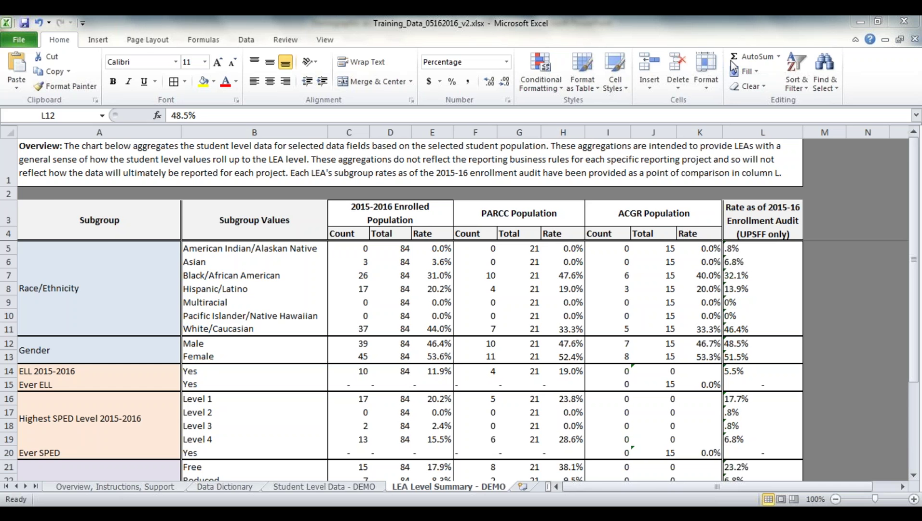
- On the Student Level Data - DEMO sheet, reset the Gender filter to include all values
{"action": "left_click", "coordinate": [334, 501]}
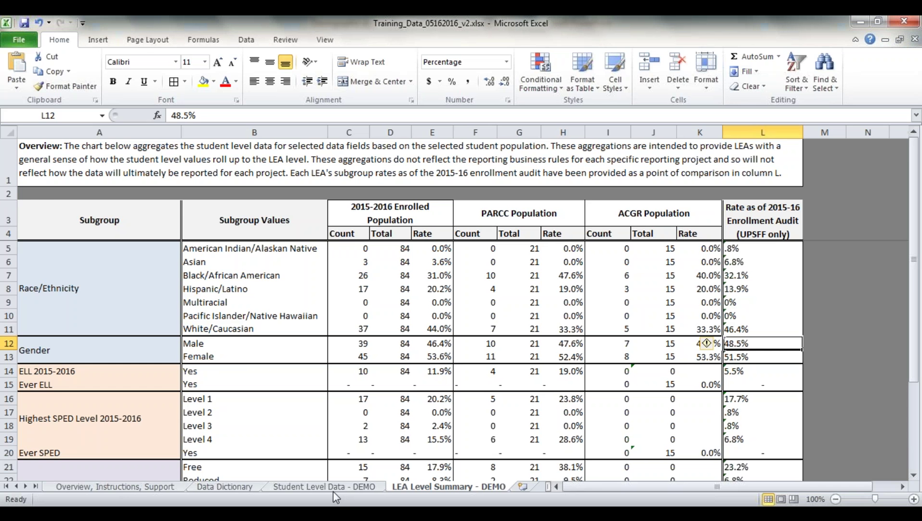
{"action": "left_click", "coordinate": [353, 487]}
{"action": "left_click", "coordinate": [573, 172]}
{"action": "left_click", "coordinate": [438, 297]}
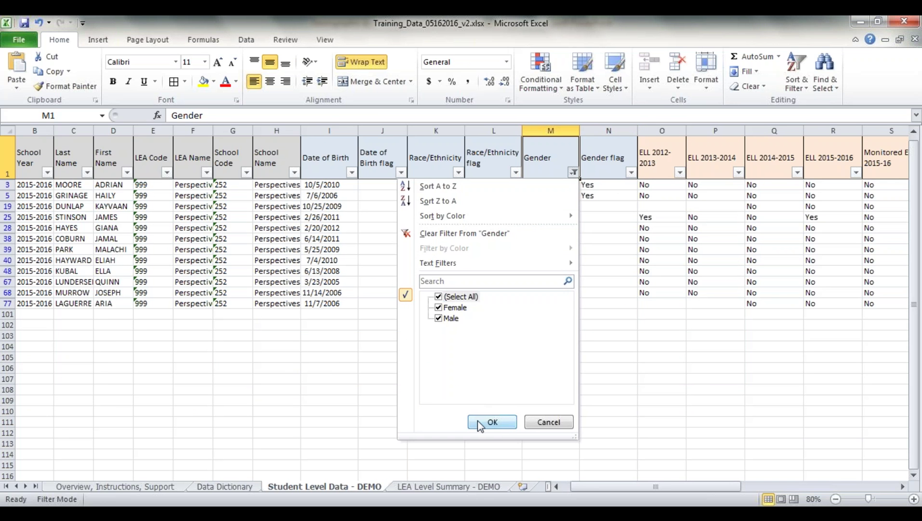
{"action": "left_click", "coordinate": [478, 420]}
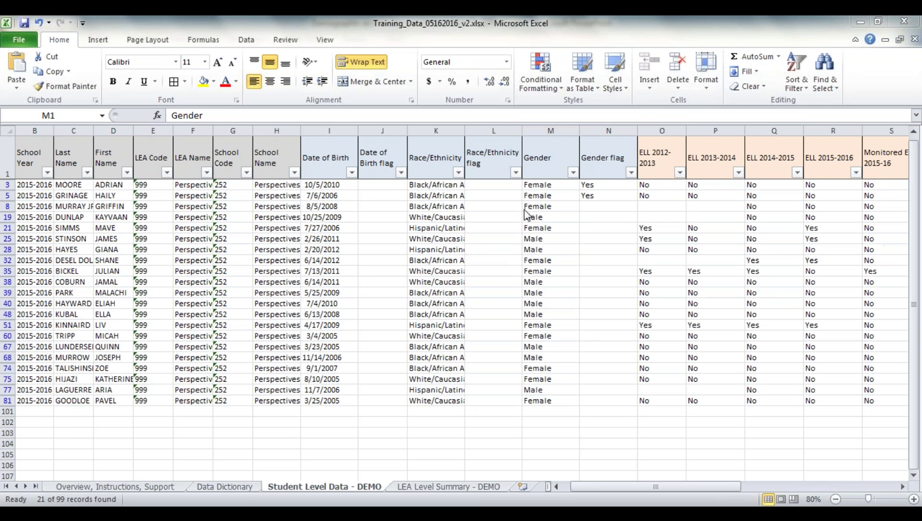
- Open the filter options for the Race/Ethnicity column
{"action": "left_click", "coordinate": [530, 185]}
{"action": "left_click", "coordinate": [371, 165]}
{"action": "left_click", "coordinate": [426, 164]}
{"action": "key", "text": "Down"}
{"action": "left_click", "coordinate": [458, 172]}
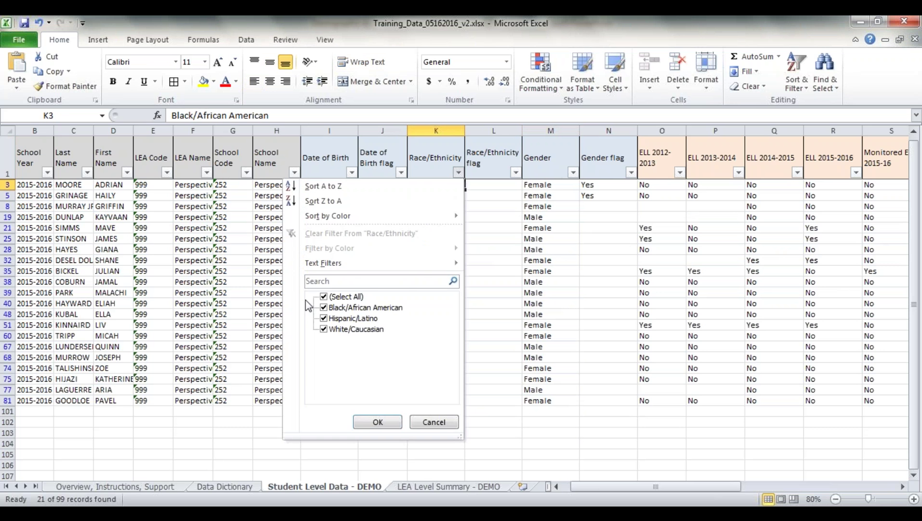